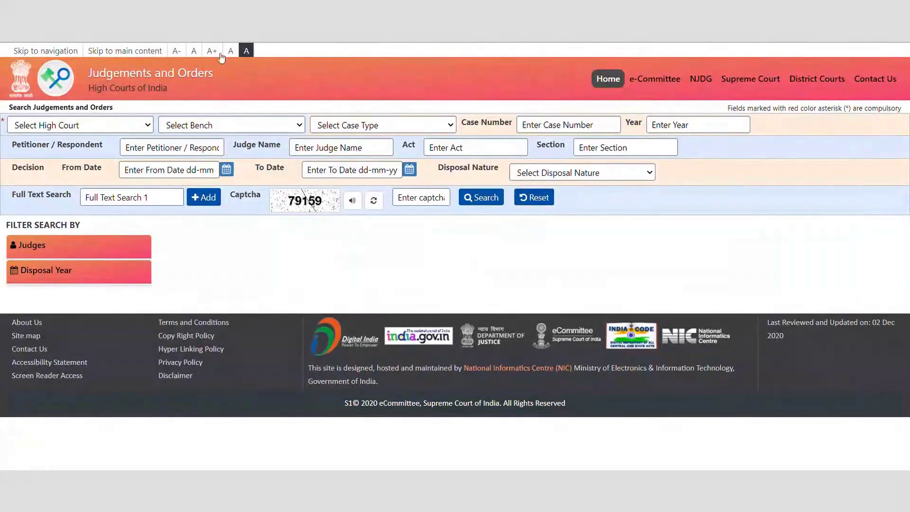
- Pick Bombay High Court from the Select High Court list
left_click(113, 126)
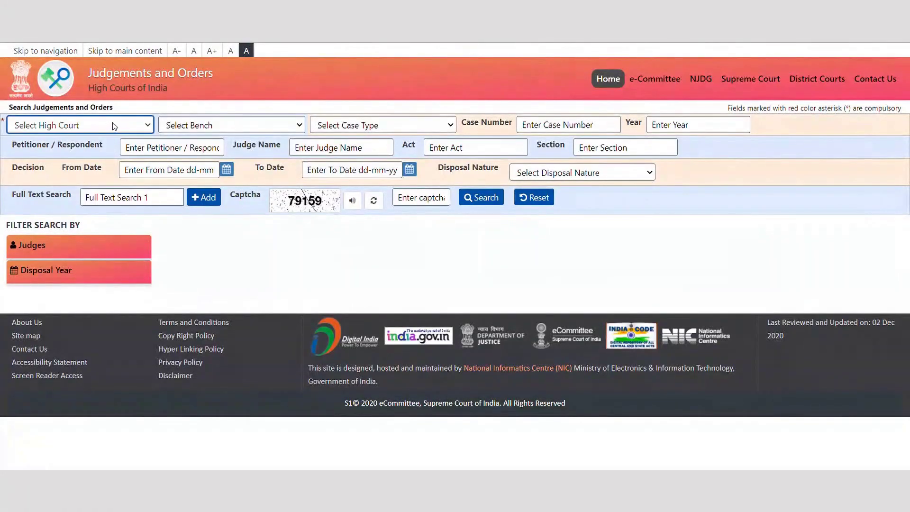
left_click(105, 152)
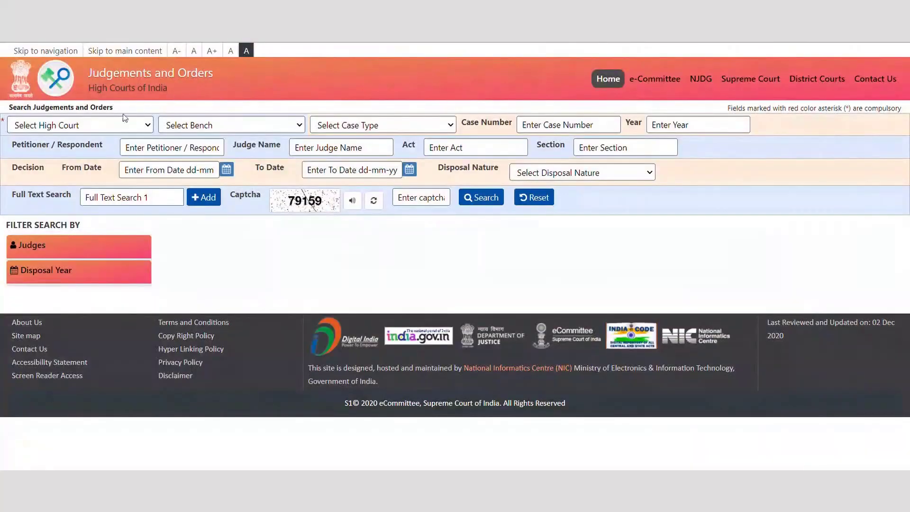
- Select Bombay High Court with the Principal Bench, Appellate Side
left_click(108, 124)
left_click(107, 154)
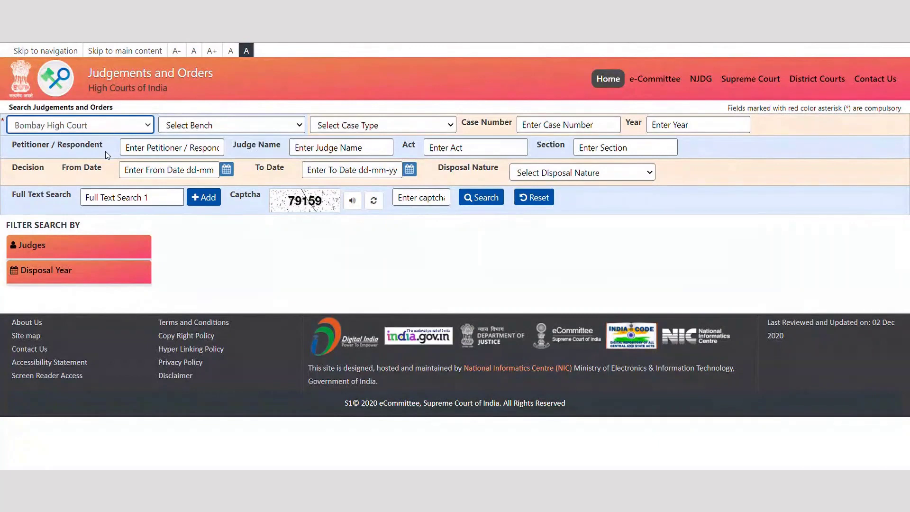
left_click(203, 125)
left_click(235, 186)
- Run a full-text search for 'settled possession' after entering the captcha
left_click(139, 203)
type("settled possession")
left_click(424, 201)
type("32")
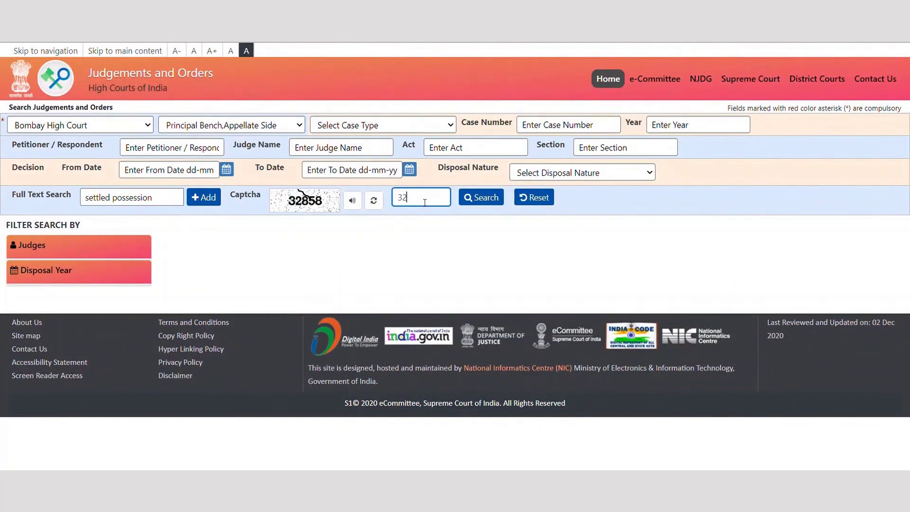
type("858")
left_click(478, 198)
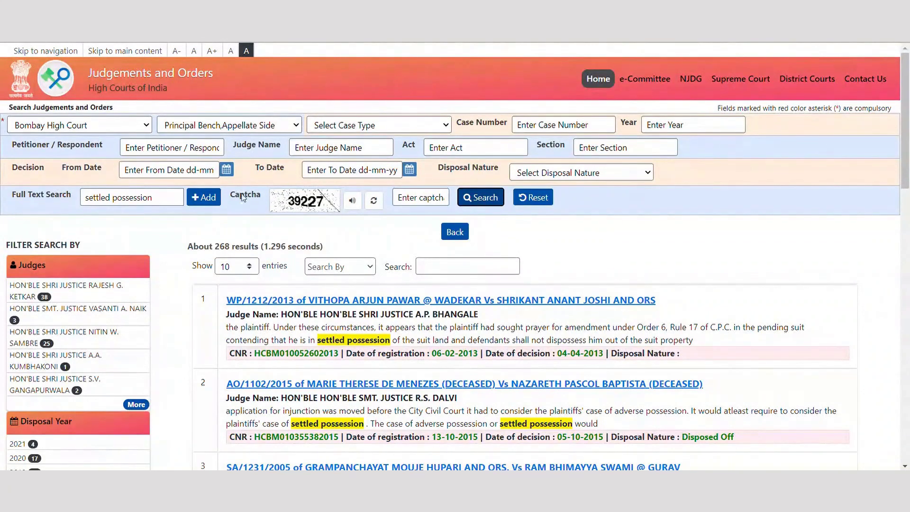
- Add 'injunction' as a second full-text term, rerun the search and review the ~199 results
left_click(203, 197)
left_click(213, 197)
type("injun")
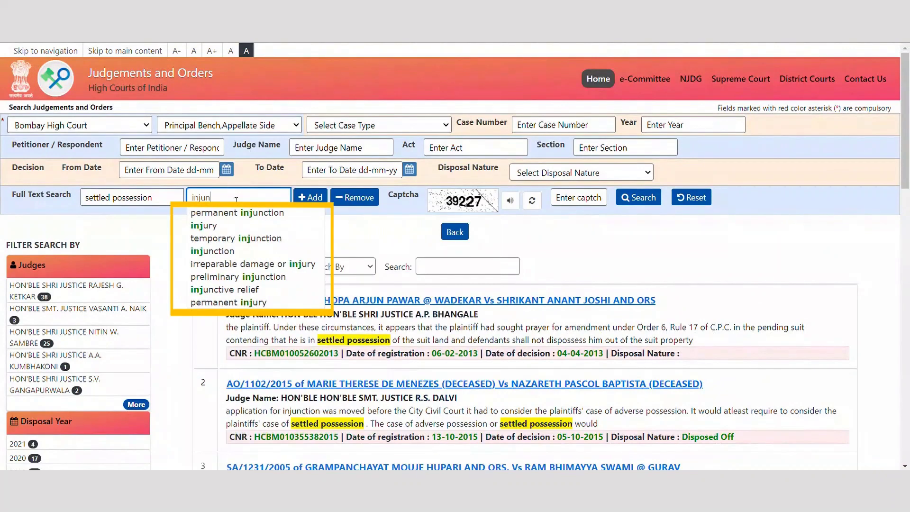
type("ction")
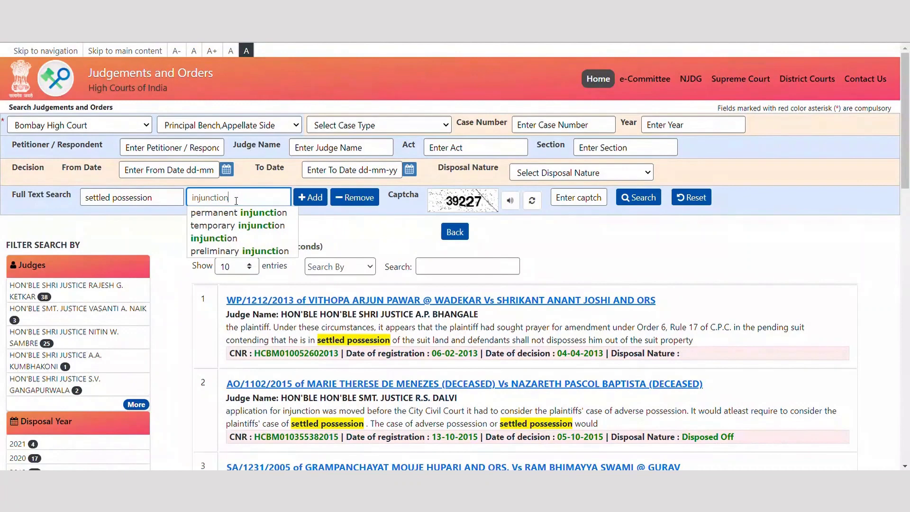
left_click(581, 198)
type("39227")
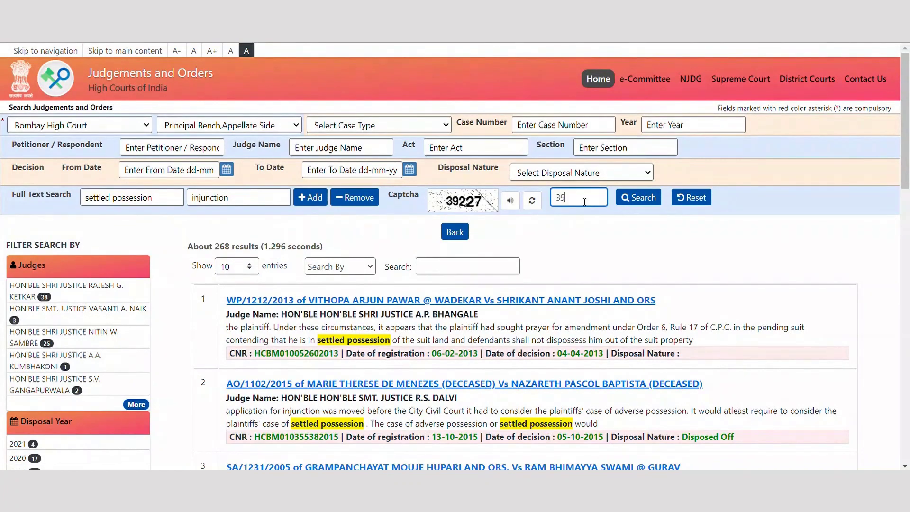
left_click(638, 198)
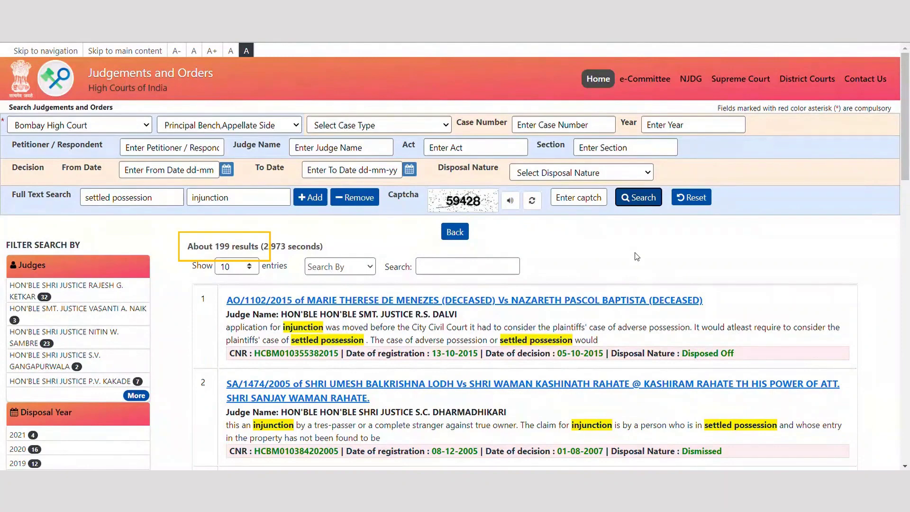
scroll(636, 257, "down", 5)
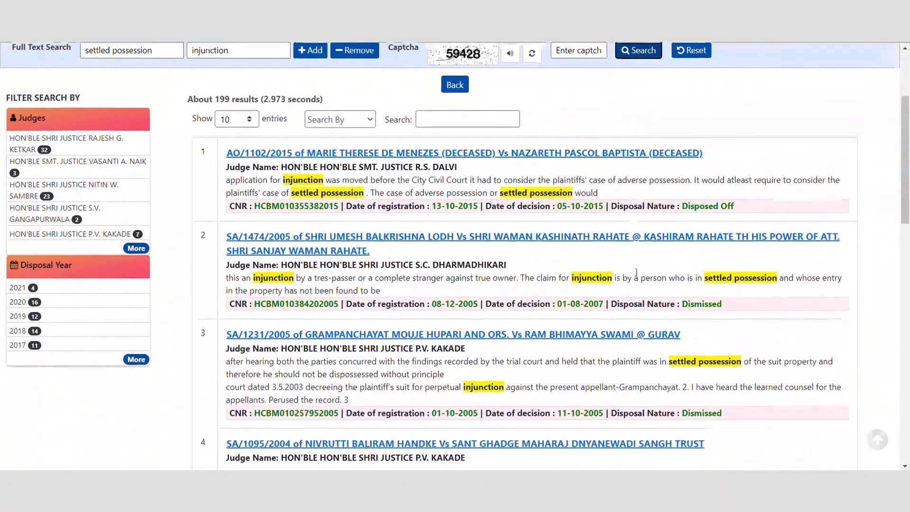
scroll(635, 272, "up", 5)
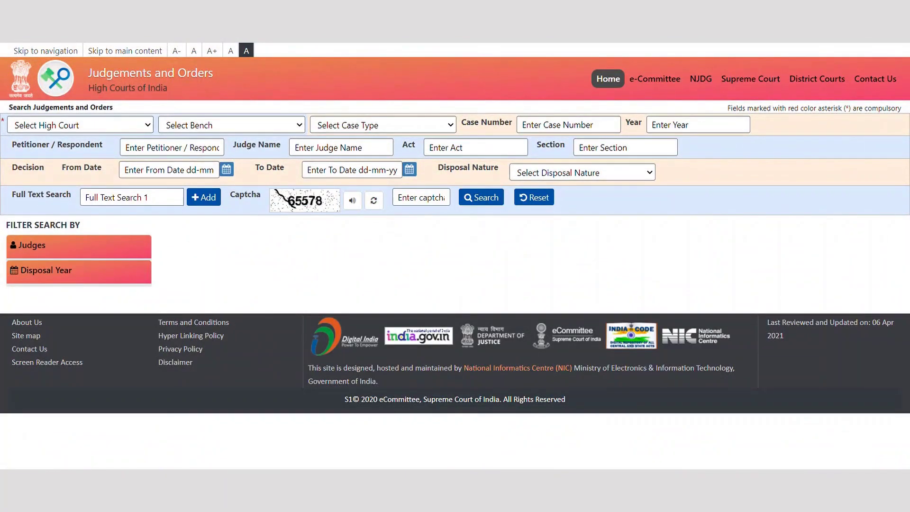
- Select Calcutta High Court with the Principal Bench
left_click(114, 123)
left_click(101, 160)
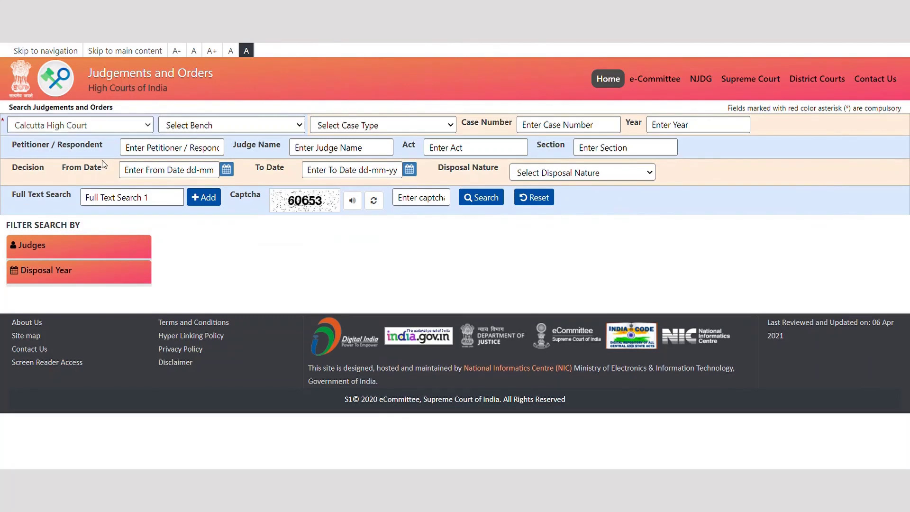
left_click(183, 126)
left_click(188, 176)
- Search full text for 'settled possession' and 'injunction', returning 8 judgments
left_click(167, 197)
type("settled possession")
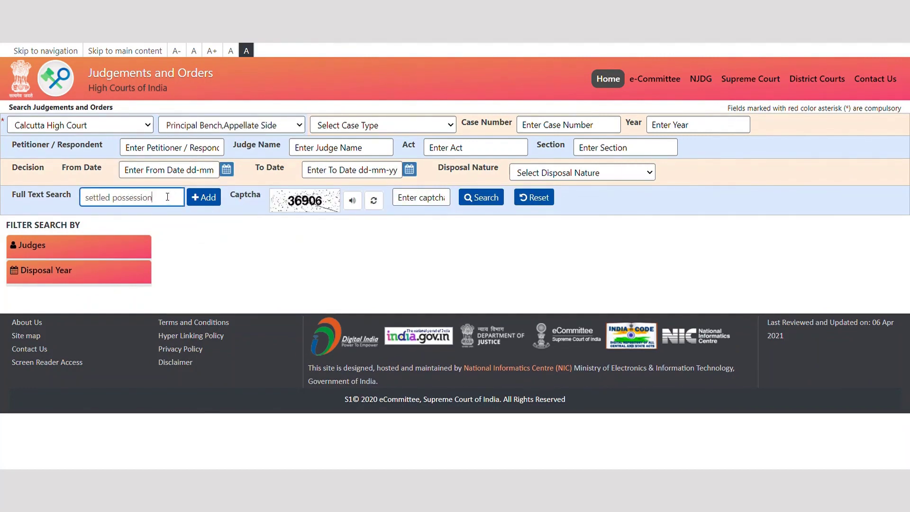
left_click(203, 197)
left_click(221, 198)
type("injunction")
left_click(579, 197)
type("36906")
left_click(630, 199)
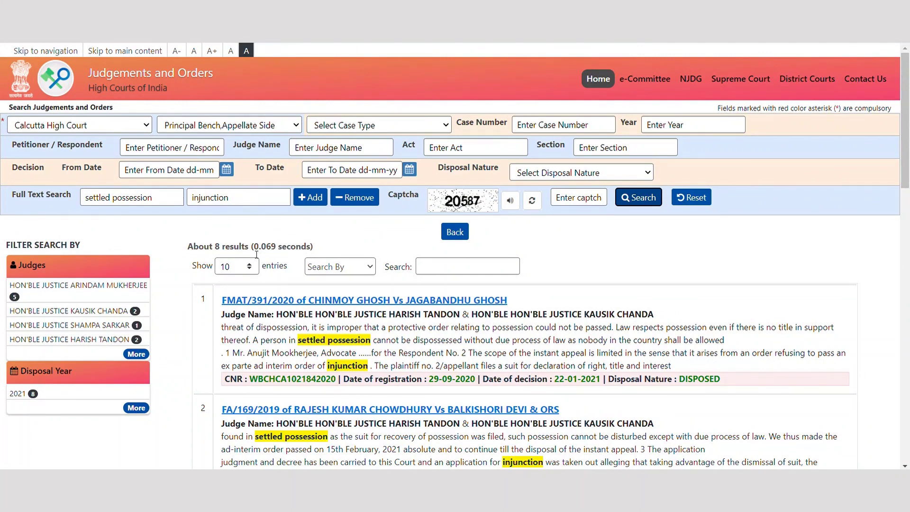
- Reload the form and set High Court of Rajasthan with the Jaipur bench
key("F5")
left_click(122, 128)
left_click(234, 126)
left_click(229, 153)
left_click(150, 198)
- Run a full-text search for 'conspiracy' in the Rajasthan Jaipur bench
type("conspiracy")
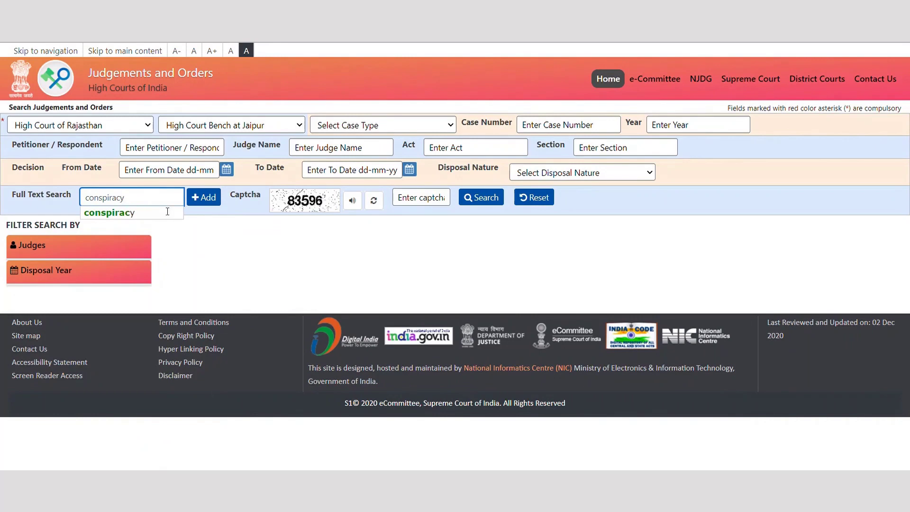
left_click(423, 198)
type("8")
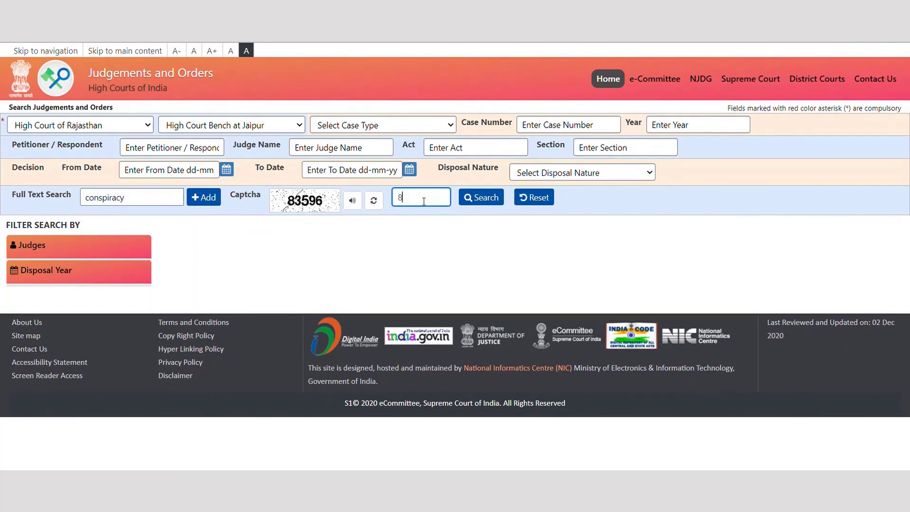
type("3596")
left_click(481, 198)
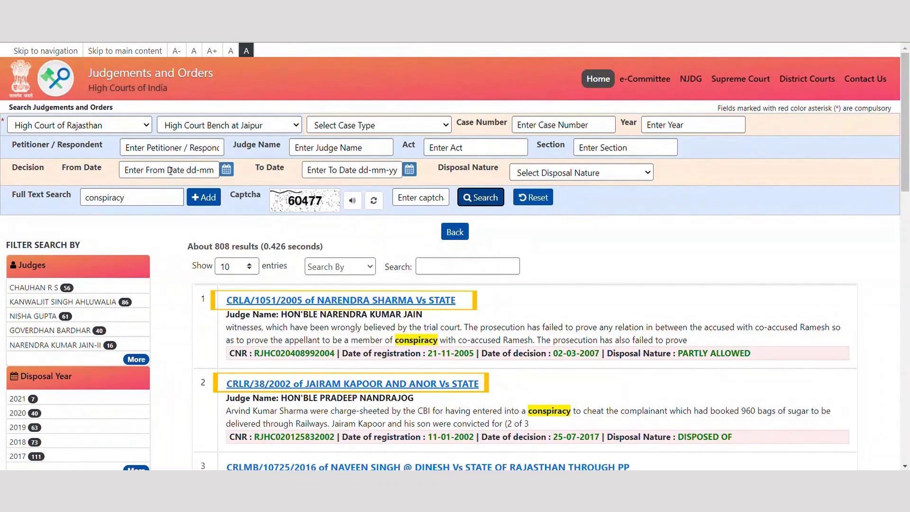
- Add 'abetment' as a second term and rerun, giving about 66 results
left_click(203, 197)
type("a")
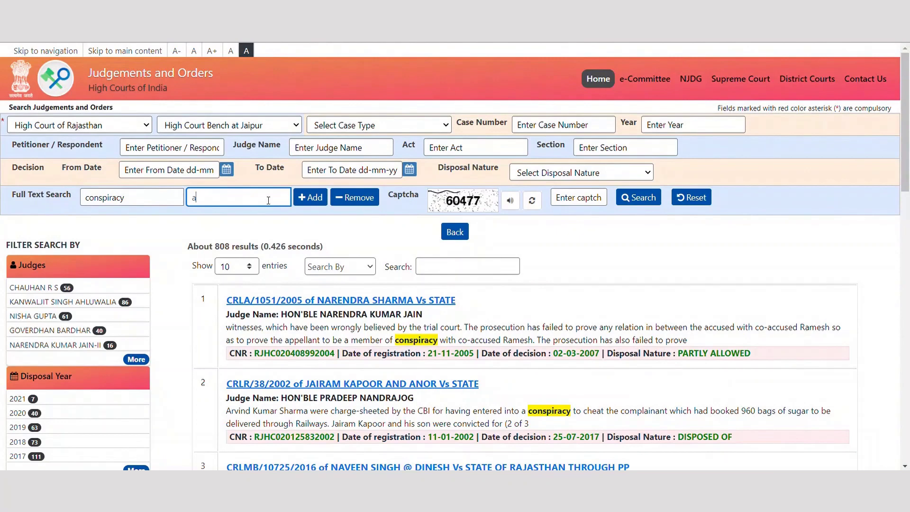
type("betment")
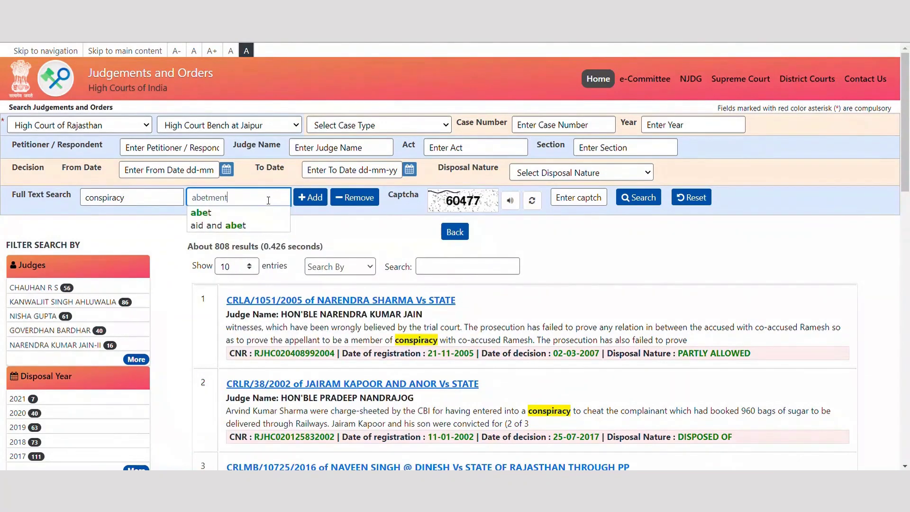
left_click(583, 203)
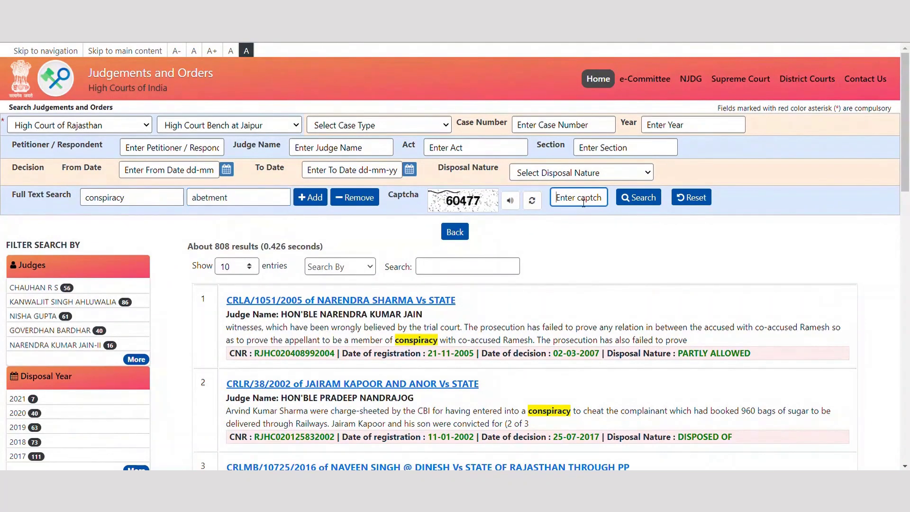
type("60477")
left_click(643, 197)
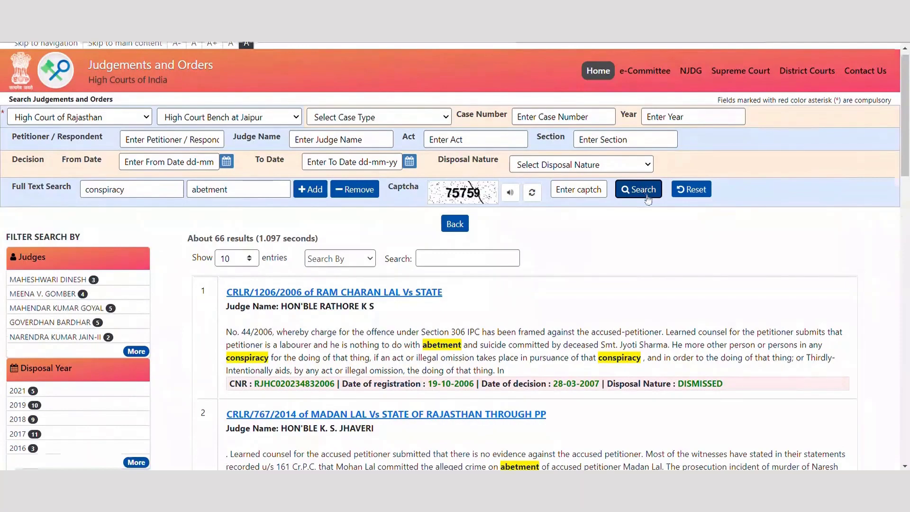
- View the first result's judgment, then reset the form to High Court of Jammu and Kashmir
scroll(521, 252, "up", 1)
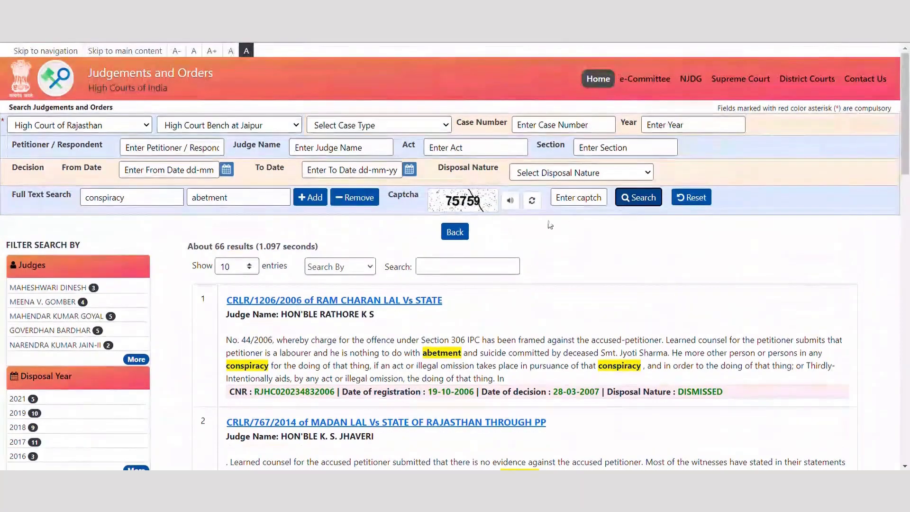
left_click(404, 304)
scroll(512, 274, "down", 5)
scroll(512, 274, "up", 5)
left_click(795, 84)
left_click(455, 232)
left_click(127, 236)
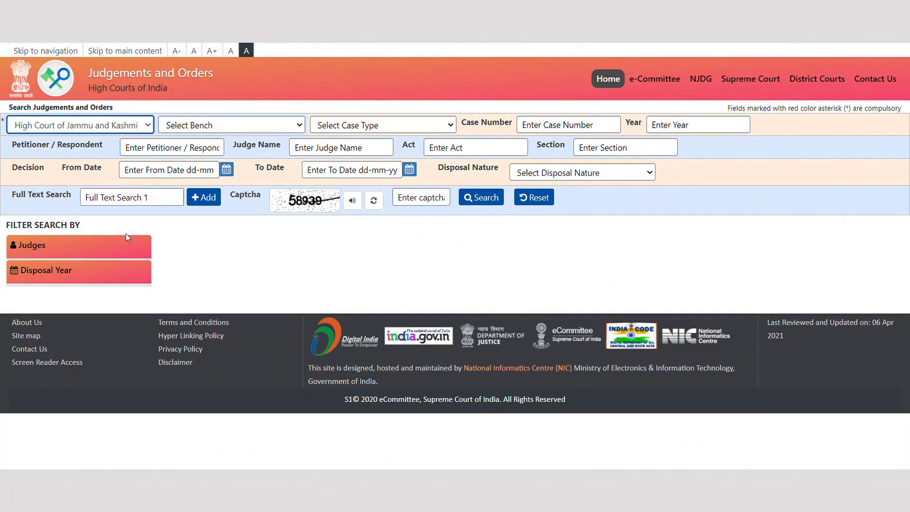
- Choose the Jammu Wing bench and search full text for 'conspiracy' plus 'abetment'
left_click(220, 128)
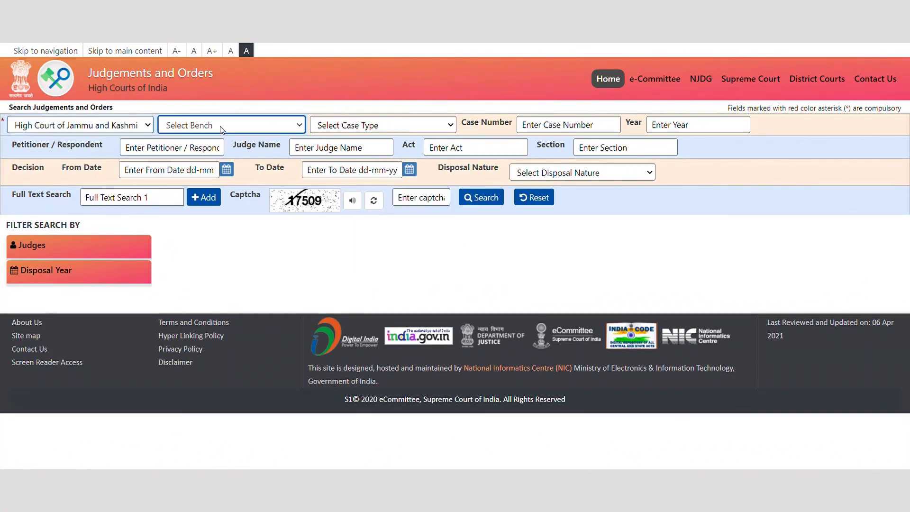
left_click(219, 149)
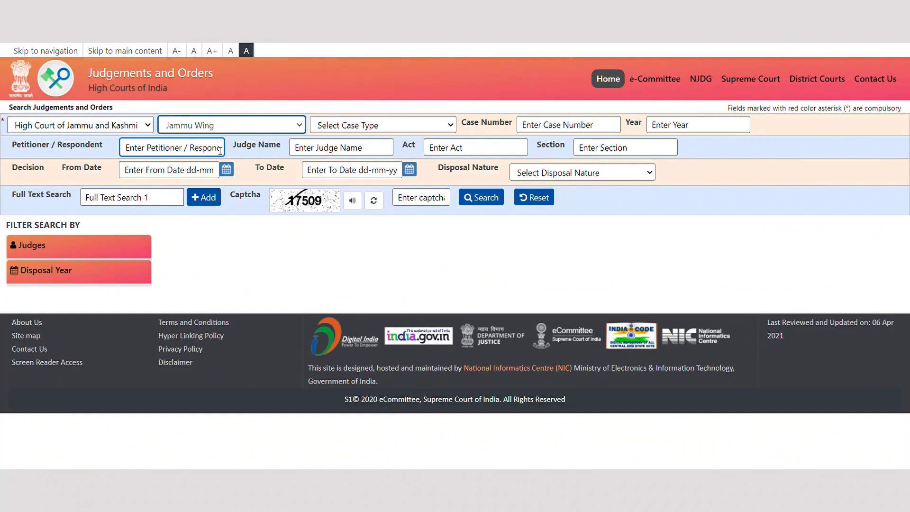
left_click(155, 203)
type("conspiracy")
left_click(204, 197)
left_click(223, 198)
type("abetment")
left_click(578, 198)
type("29558")
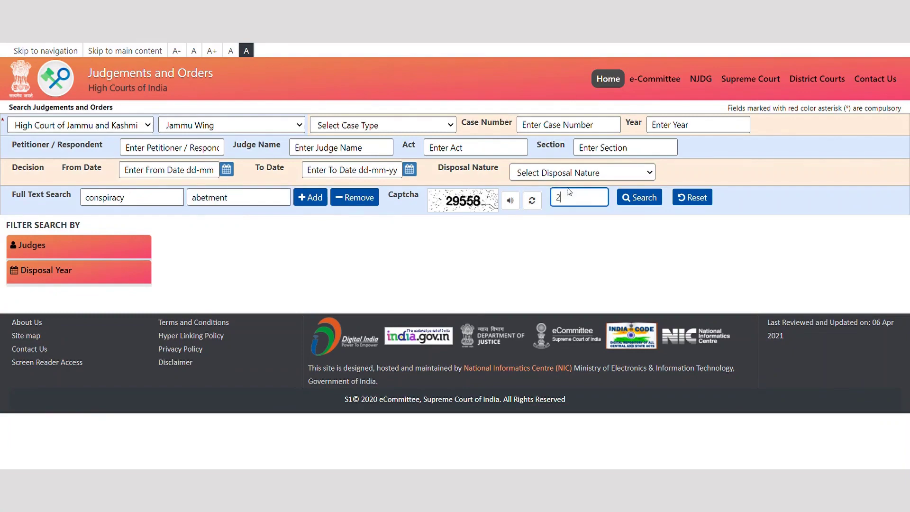
left_click(645, 196)
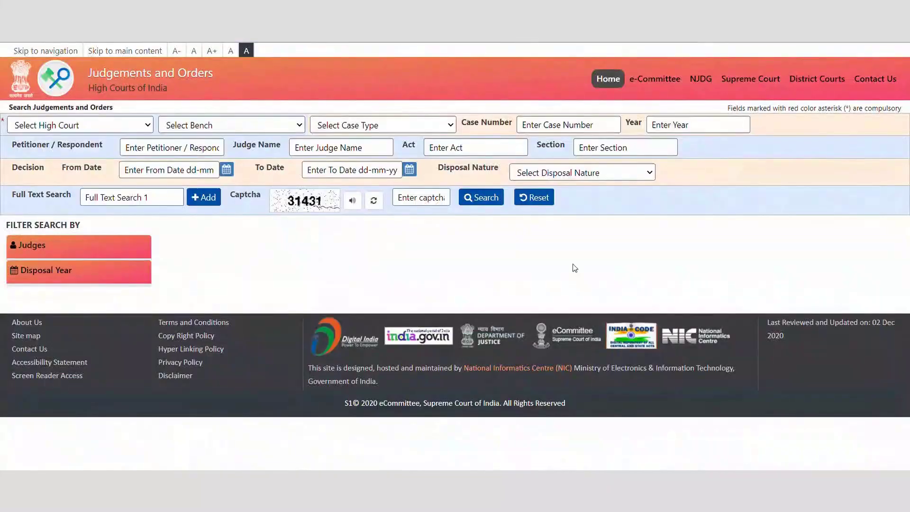
- Set Bombay High Court, Principal Bench Appellate Side, case type WP - Cr. Writ Petition
left_click(80, 124)
left_click(80, 151)
left_click(218, 127)
left_click(228, 186)
left_click(364, 125)
left_click(365, 142)
- Search for case number 3993 of year 2018 after entering the captcha
left_click(559, 125)
type("3993")
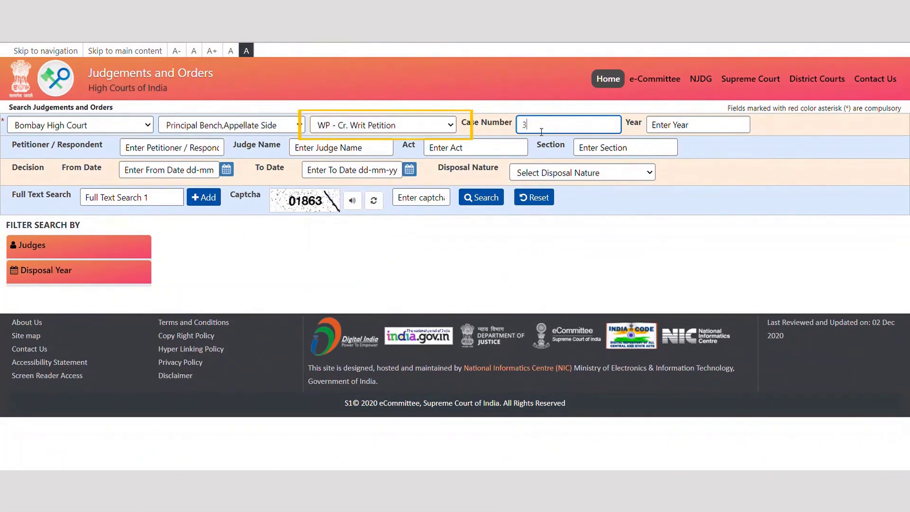
left_click(669, 126)
type("2018")
left_click(437, 201)
type("01863")
left_click(488, 197)
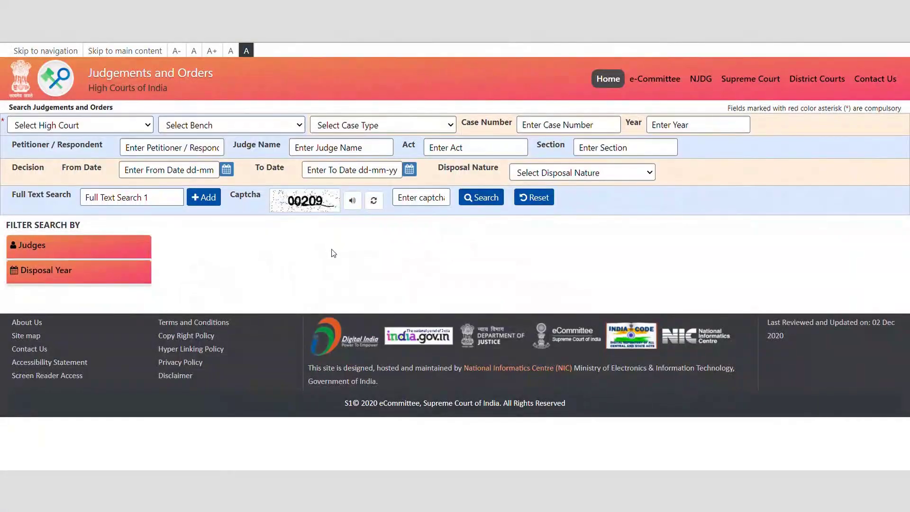
- Search Bombay High Court's Principal Bench, Appellate Side by a petitioner/respondent party name
left_click(80, 125)
left_click(223, 125)
left_click(223, 142)
left_click(185, 149)
type("vitthal")
left_click(421, 197)
type("97212")
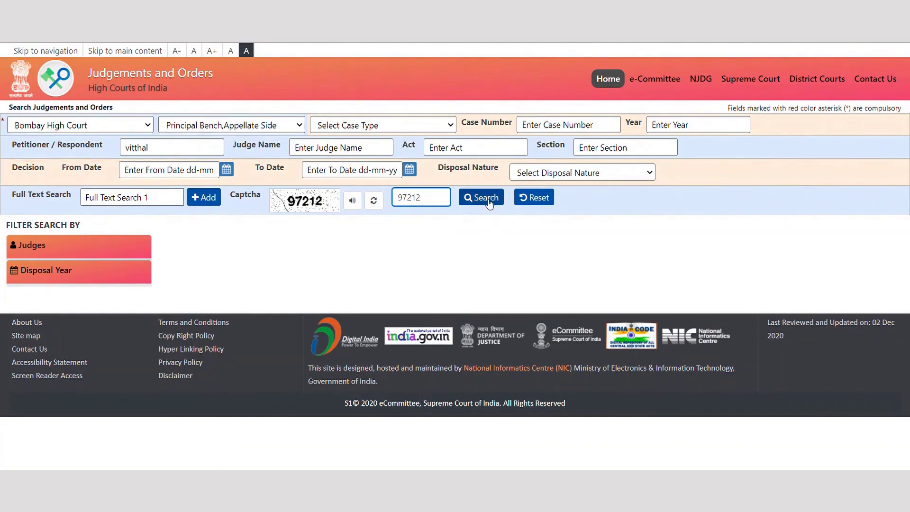
left_click(490, 204)
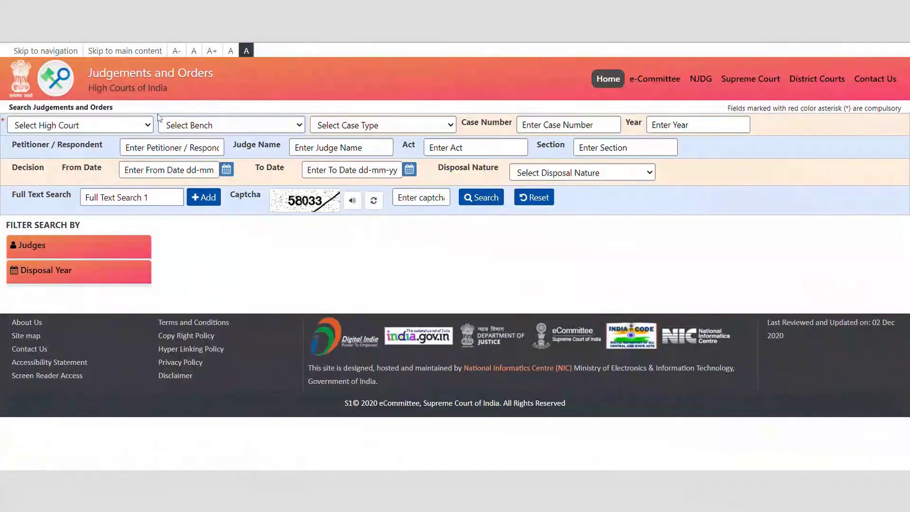
- Search Bombay High Court Appellate Side judgments by a judge chosen from autocomplete
left_click(79, 124)
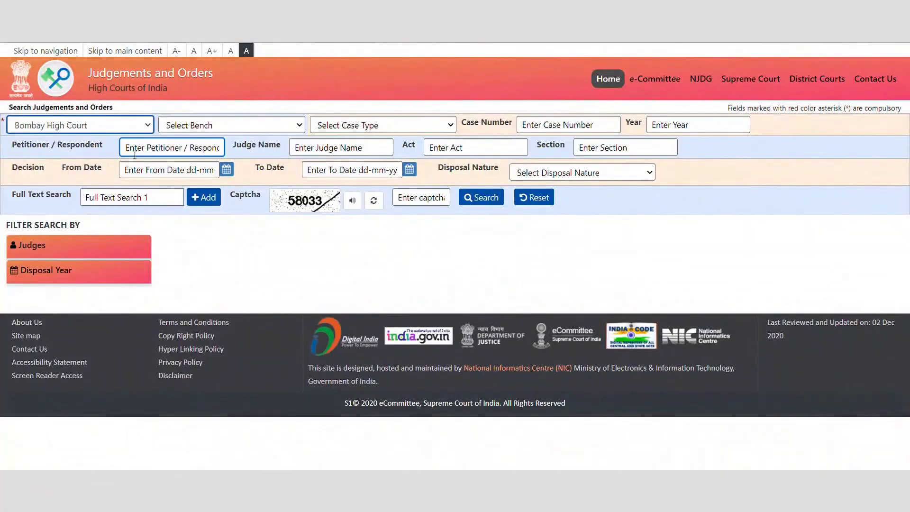
left_click(231, 124)
left_click(251, 191)
left_click(319, 152)
type("gadk")
left_click(345, 164)
left_click(421, 197)
type("23329")
left_click(482, 198)
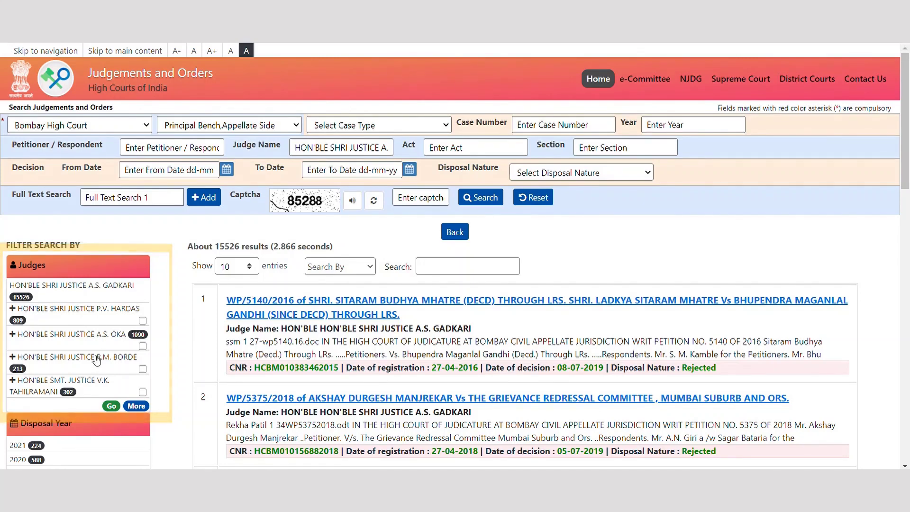
- Filter results to include a second judge and disposal year 2018, leaving 3
left_click(142, 368)
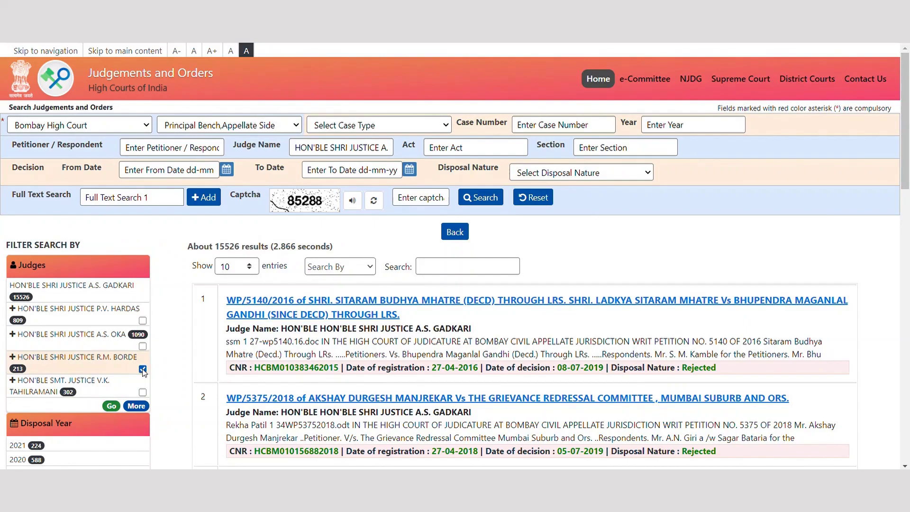
left_click(112, 406)
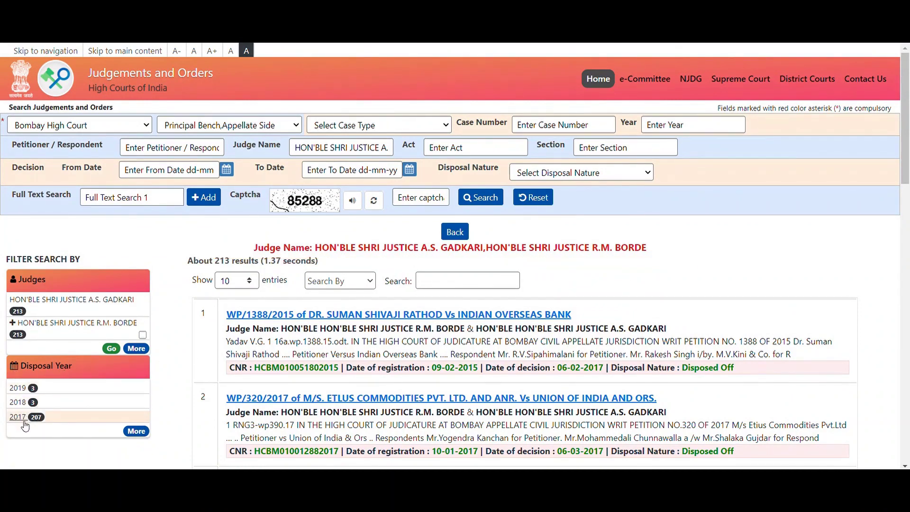
left_click(19, 402)
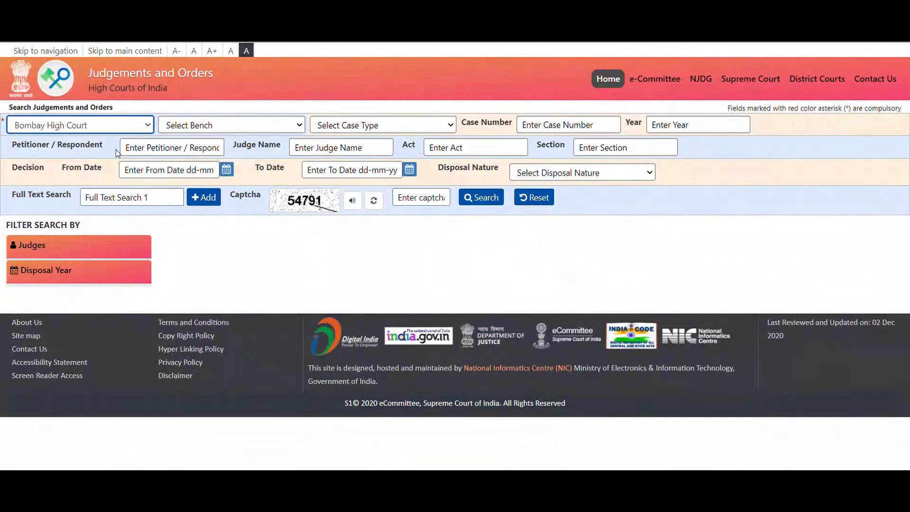
- Search judgments under INDIAN PENAL CODE section 302, giving about 8814 results
key("Tab")
key("Down")
left_click(465, 147)
type("indian penal code")
left_click(469, 162)
left_click(616, 147)
type("302")
left_click(424, 204)
type("08")
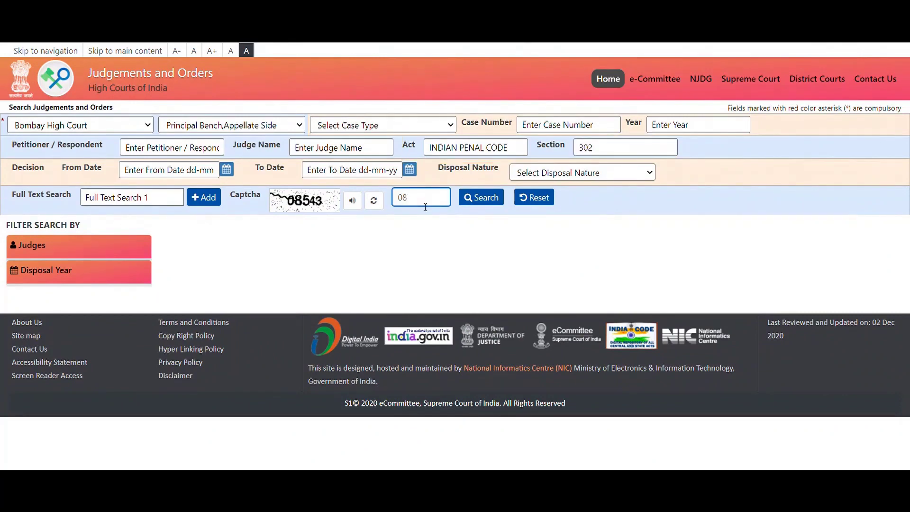
left_click(481, 197)
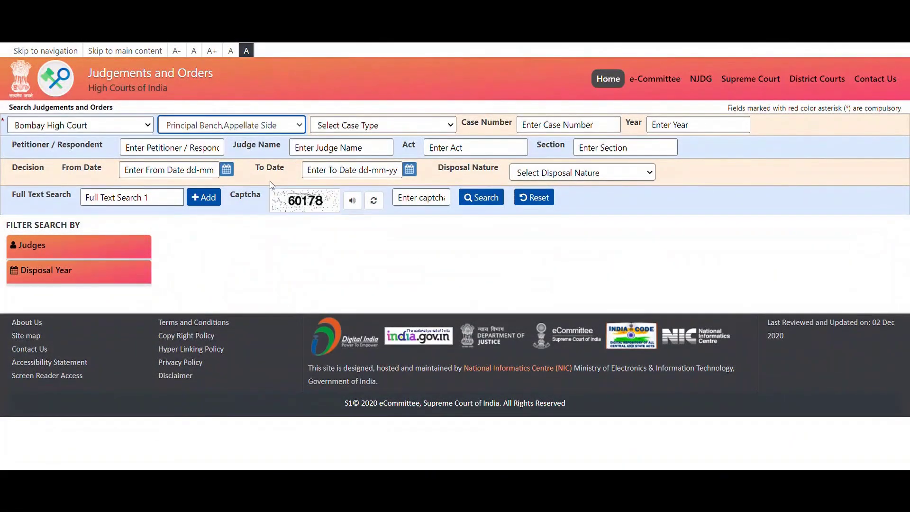
- Restrict the search to decision dates 01-04-2020 through 01-04-2021
left_click(227, 169)
left_click(197, 230)
left_click(409, 169)
left_click(399, 229)
left_click(421, 198)
type("60178")
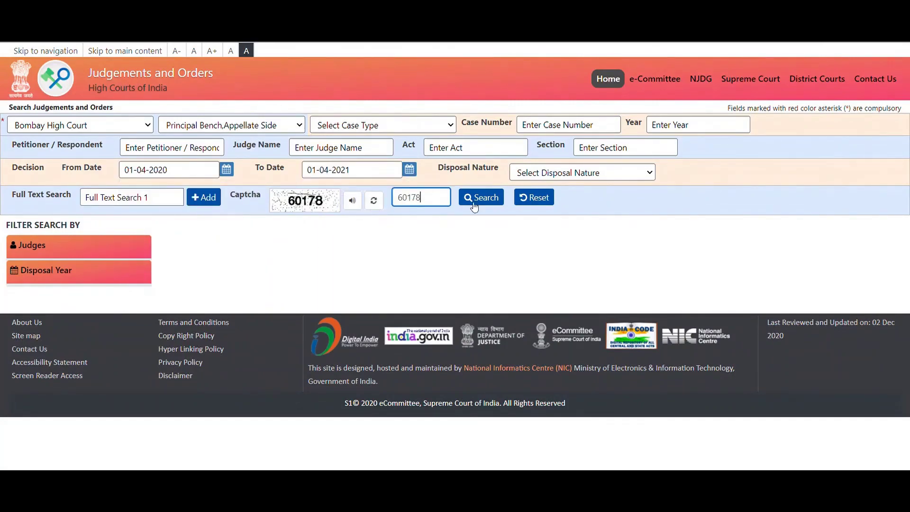
left_click(485, 202)
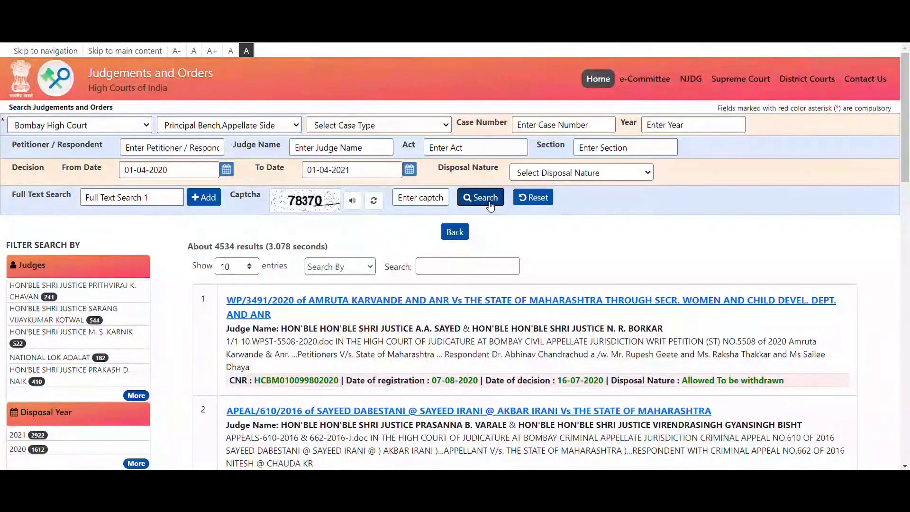